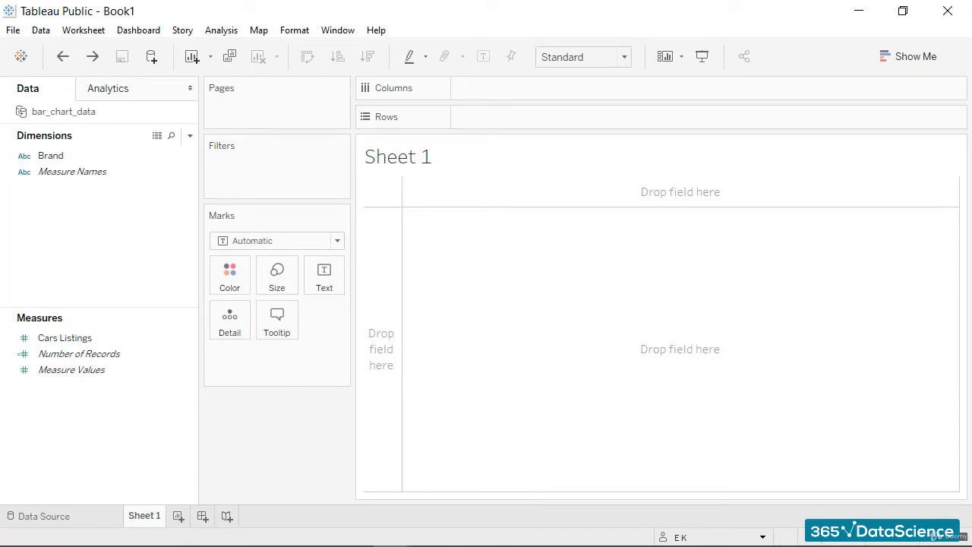
# Plot Cars Listings in rows against Brand in columns and set the mark type to Bar.
pyautogui.click(76, 338)
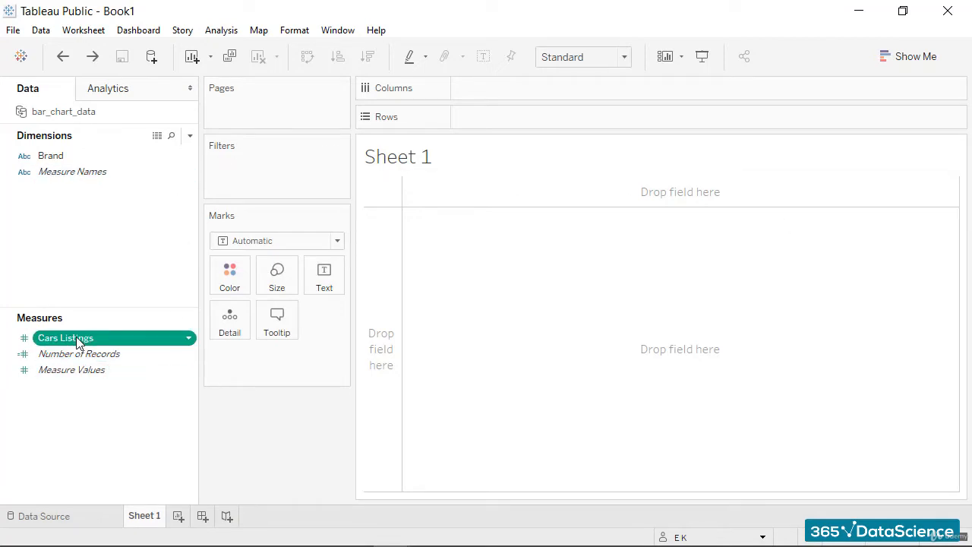
pyautogui.doubleClick(76, 338)
pyautogui.doubleClick(49, 156)
pyautogui.moveTo(535, 426)
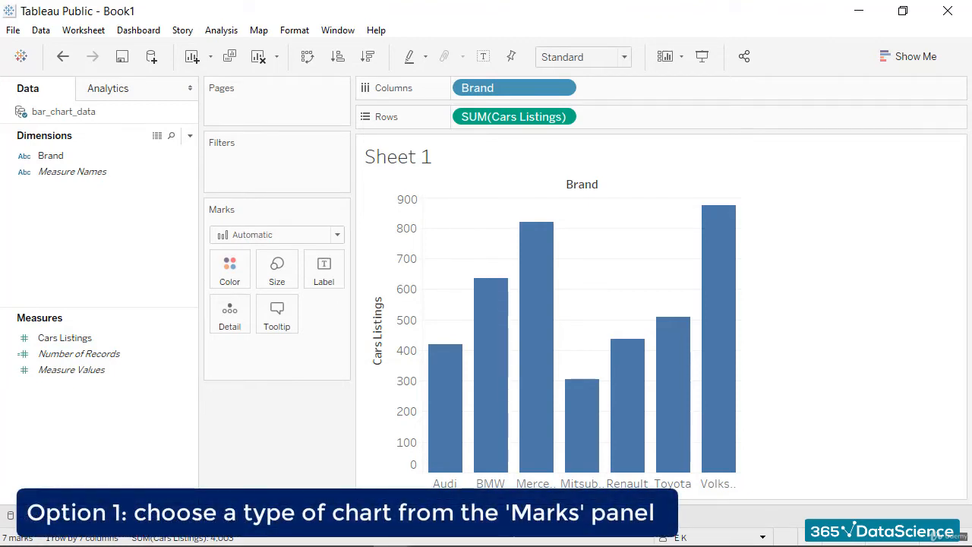
pyautogui.click(337, 235)
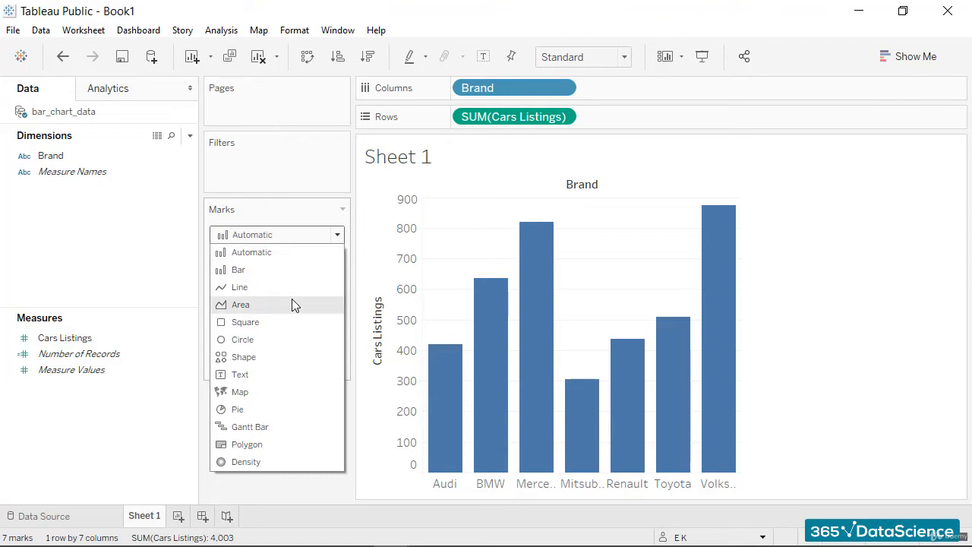
pyautogui.click(239, 270)
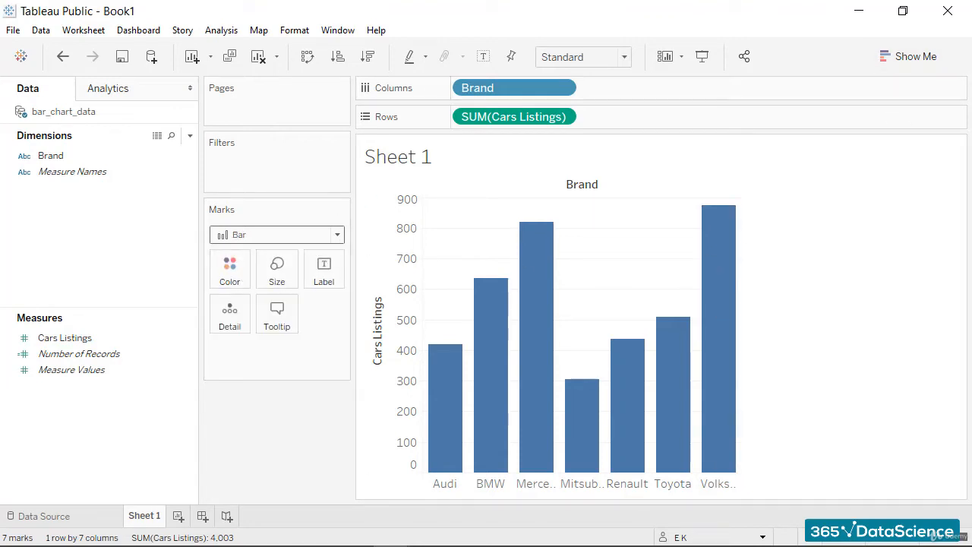
# Try the recommended pie chart and treemap for the data, and undo both chart changes.
pyautogui.click(954, 64)
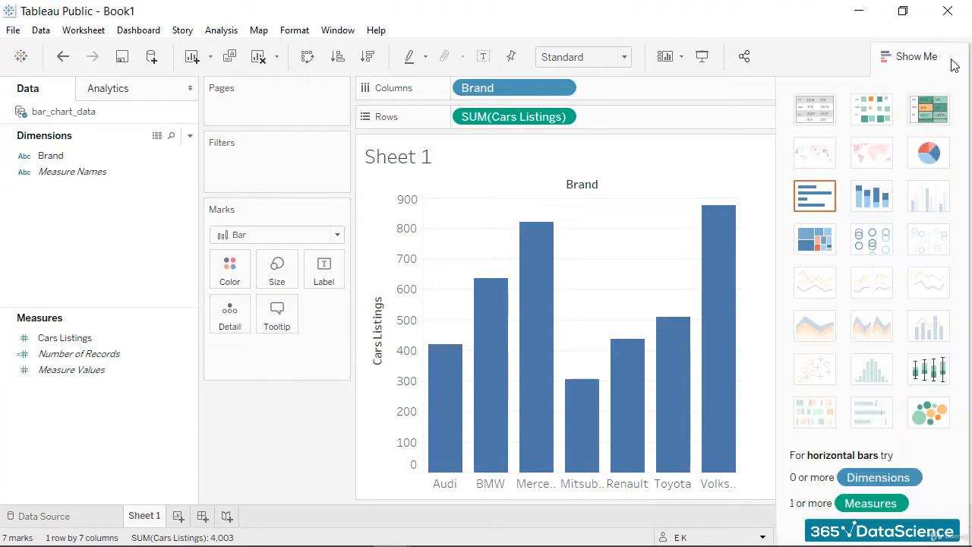
pyautogui.click(944, 161)
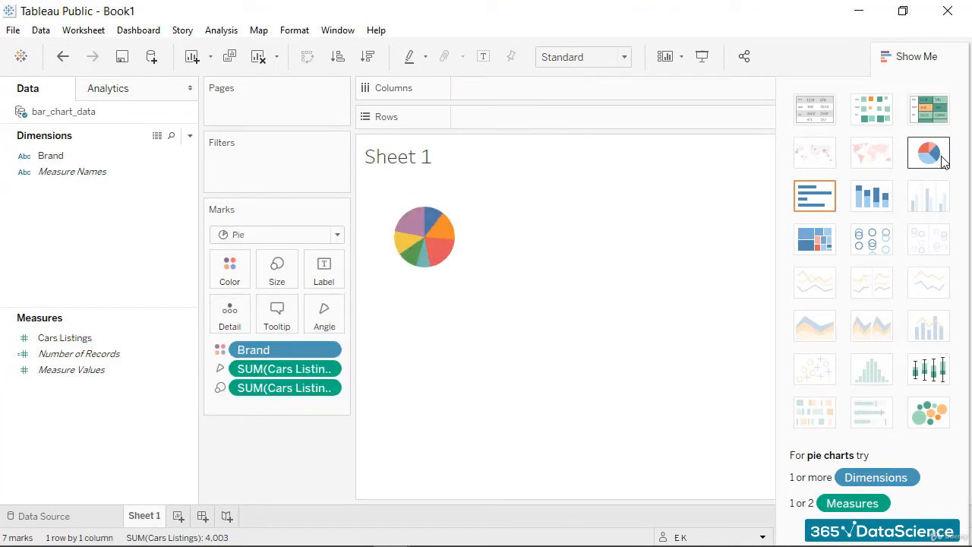
pyautogui.click(815, 242)
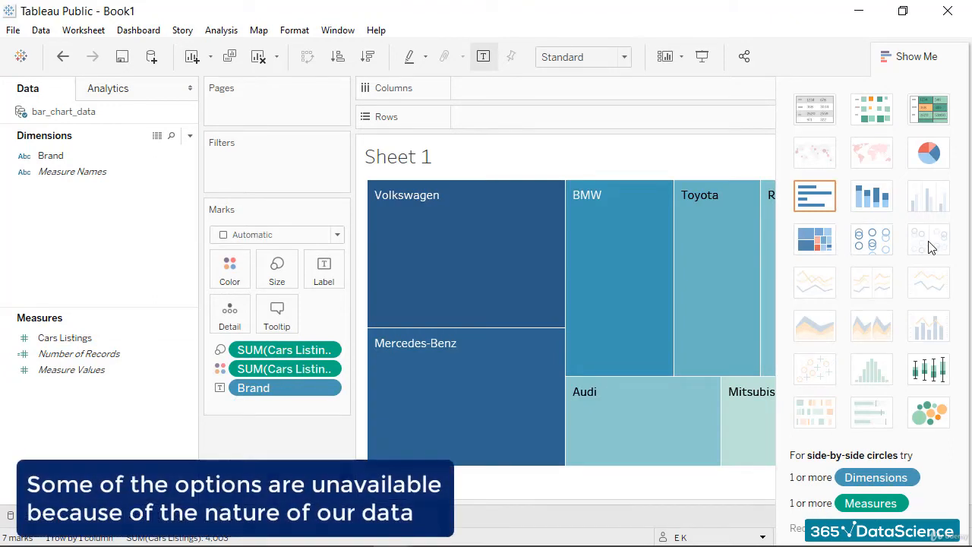
pyautogui.moveTo(653, 197)
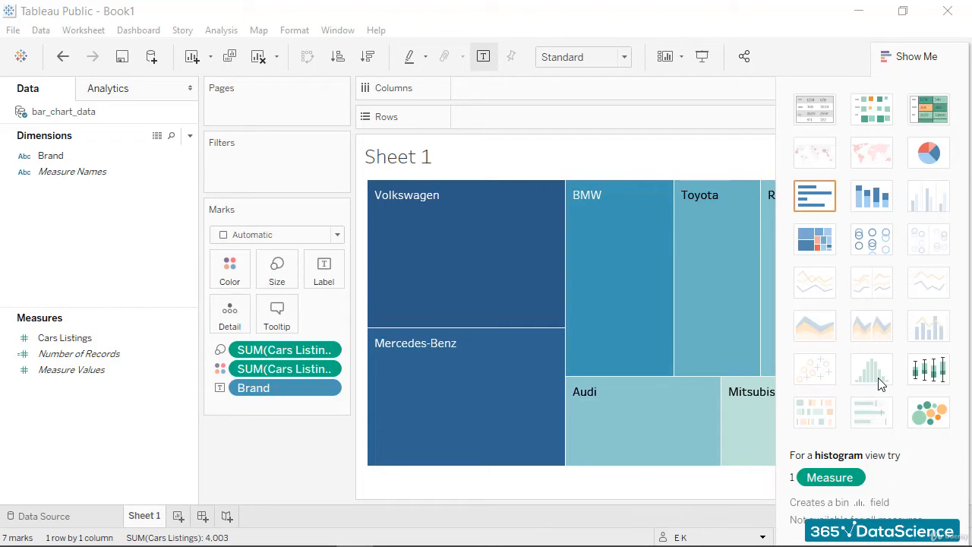
pyautogui.hotkey('ctrl', 'z')
pyautogui.hotkey('ctrl', 'z')
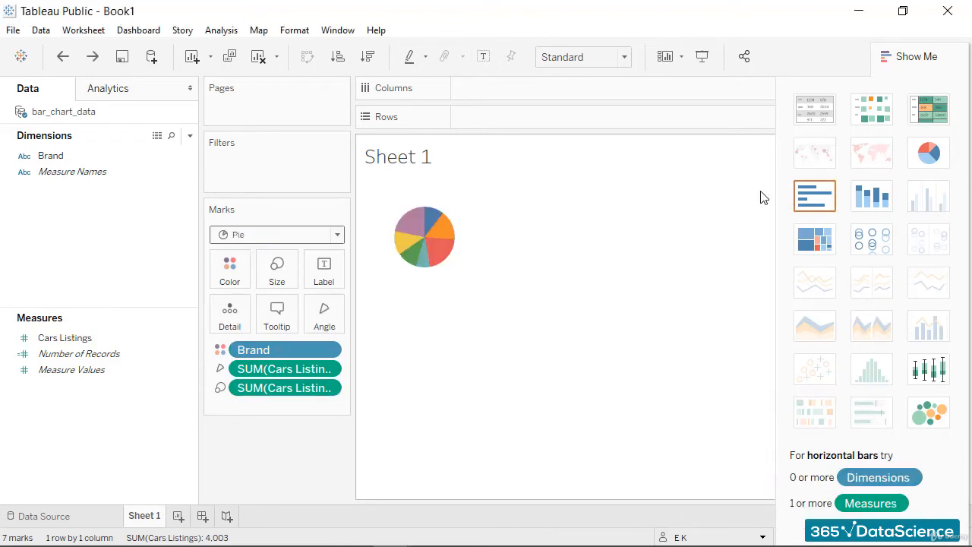
pyautogui.click(926, 57)
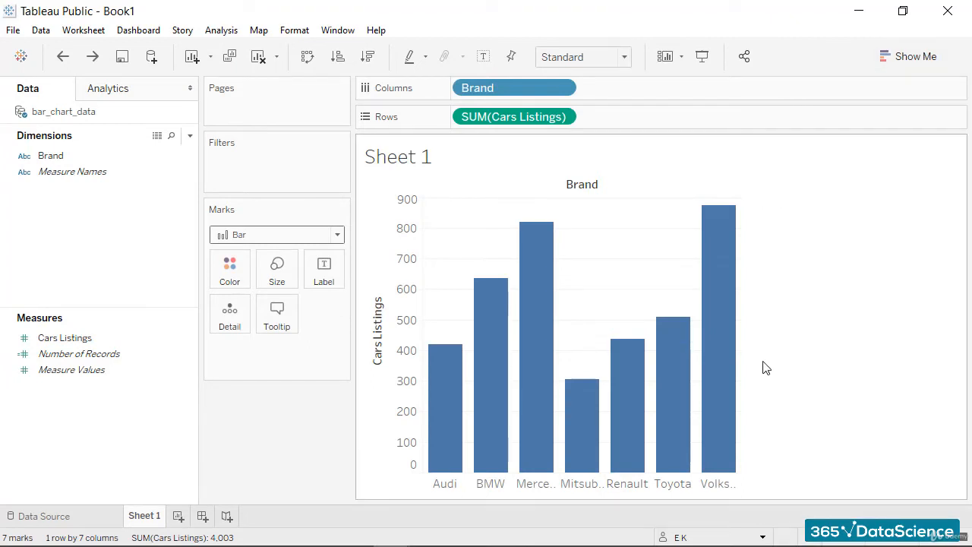
# Widen the bar chart to fill the sheet so that the full brand names fit under the bars.
pyautogui.moveTo(741, 327)
pyautogui.moveTo(744, 323); pyautogui.dragTo(936, 334)
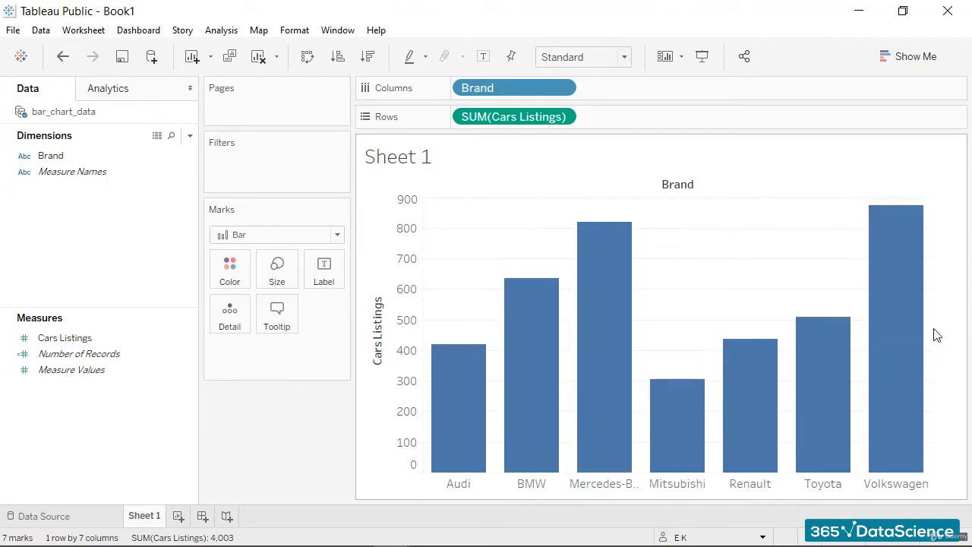
pyautogui.moveTo(933, 327); pyautogui.dragTo(950, 327)
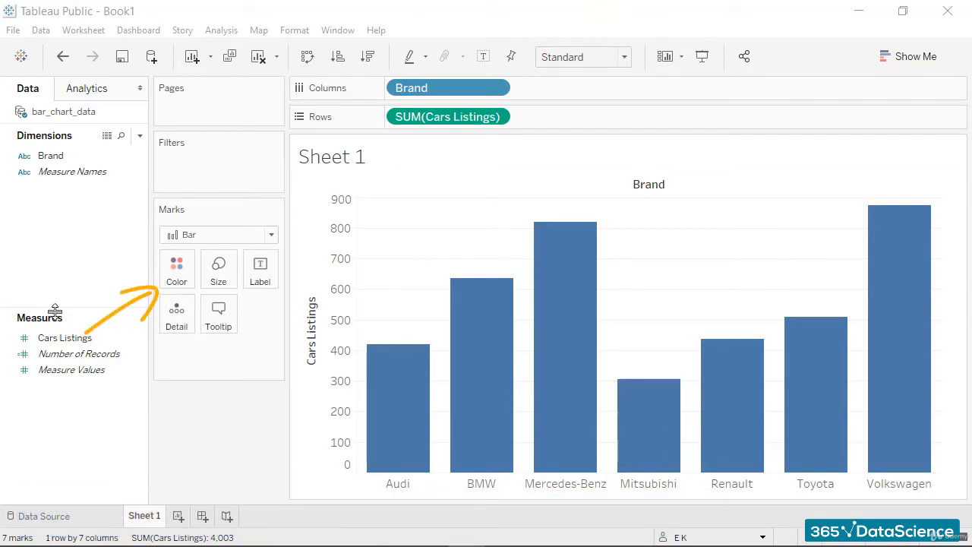
pyautogui.click(189, 290)
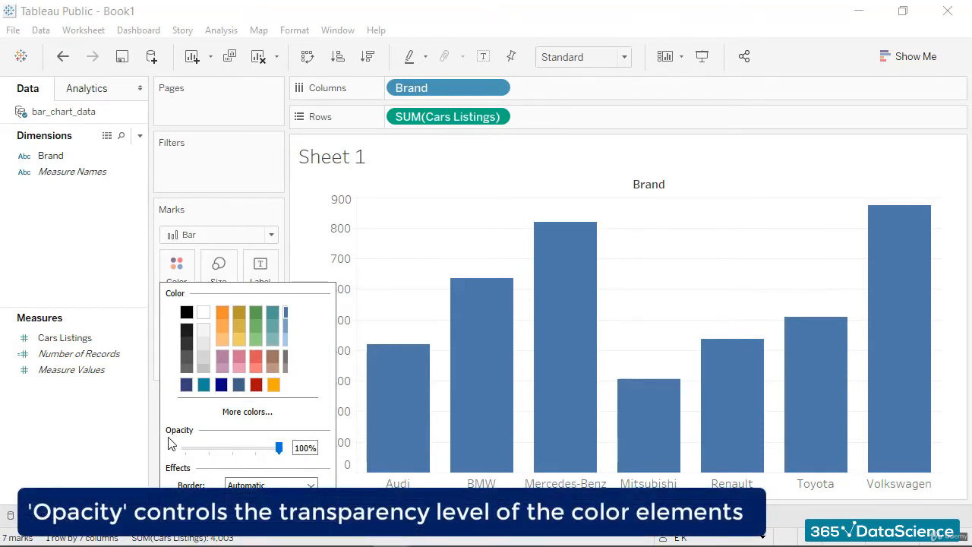
pyautogui.click(273, 418)
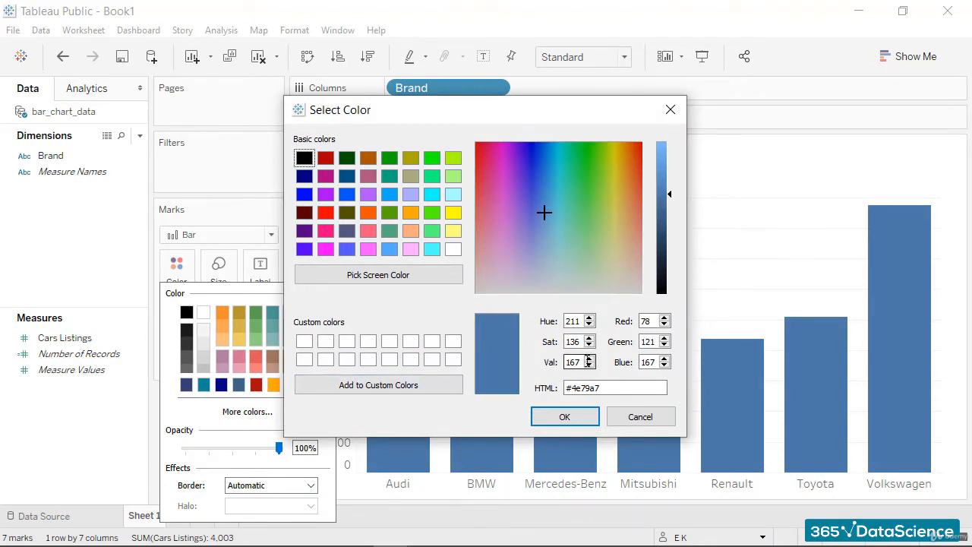
pyautogui.click(638, 419)
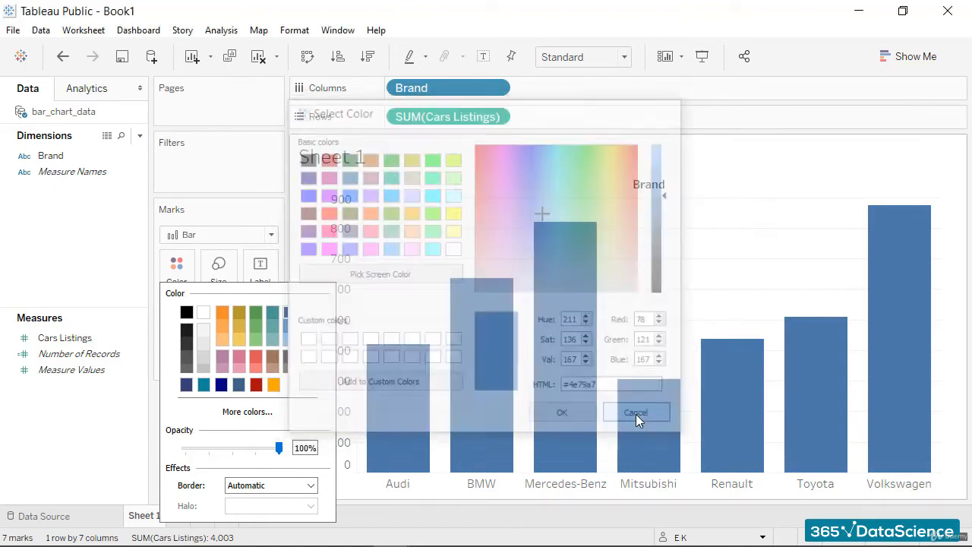
pyautogui.click(219, 223)
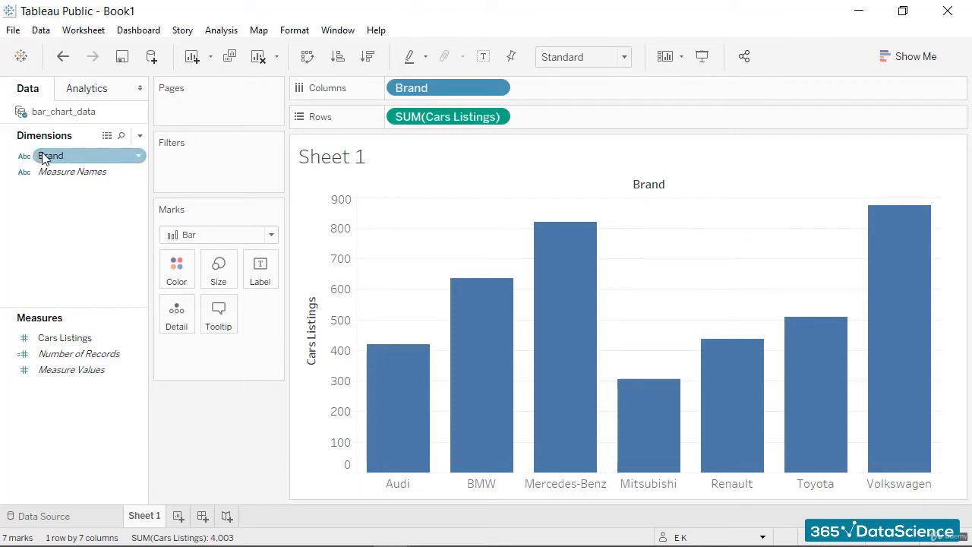
# Color the bars by Brand and assign the Hue Circle palette to the brands.
pyautogui.moveTo(44, 159); pyautogui.dragTo(172, 279)
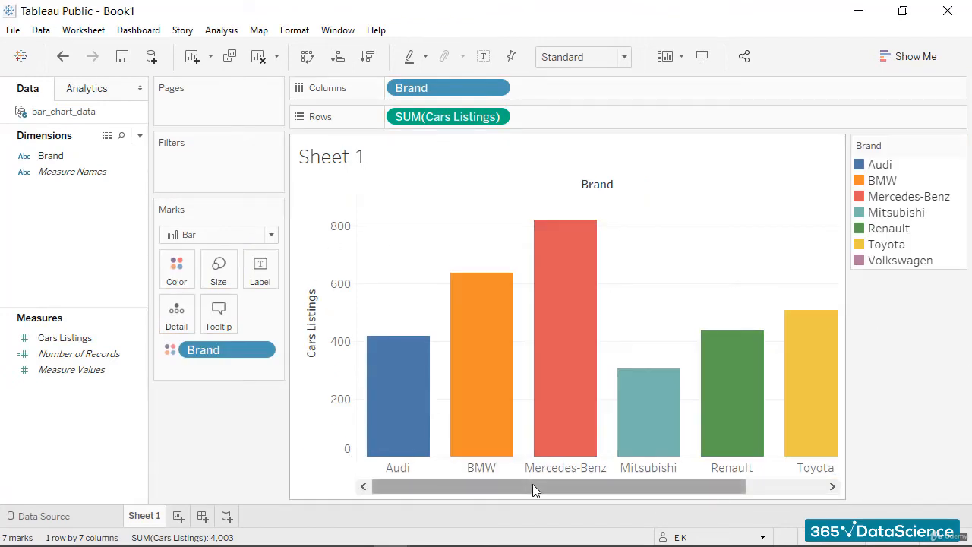
pyautogui.moveTo(532, 484); pyautogui.dragTo(504, 476)
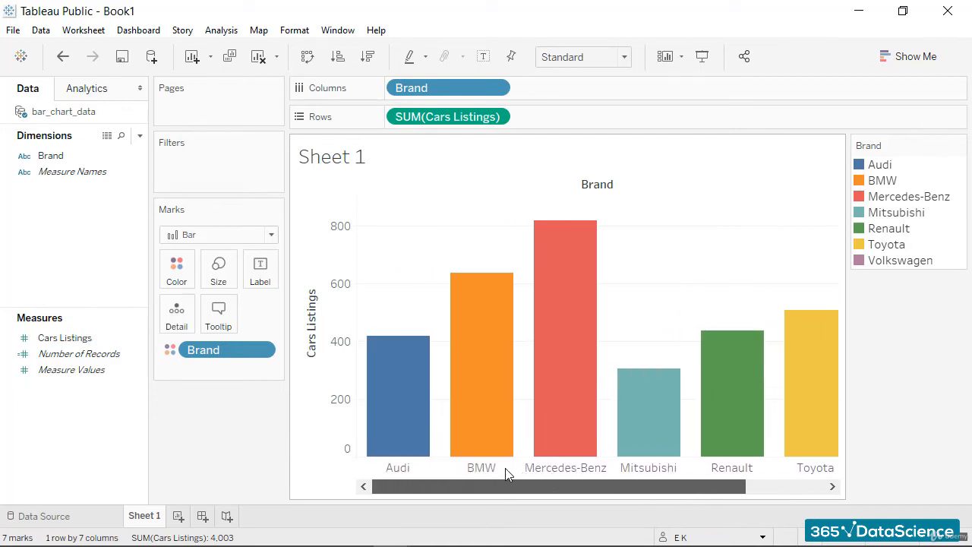
pyautogui.click(175, 272)
pyautogui.click(228, 324)
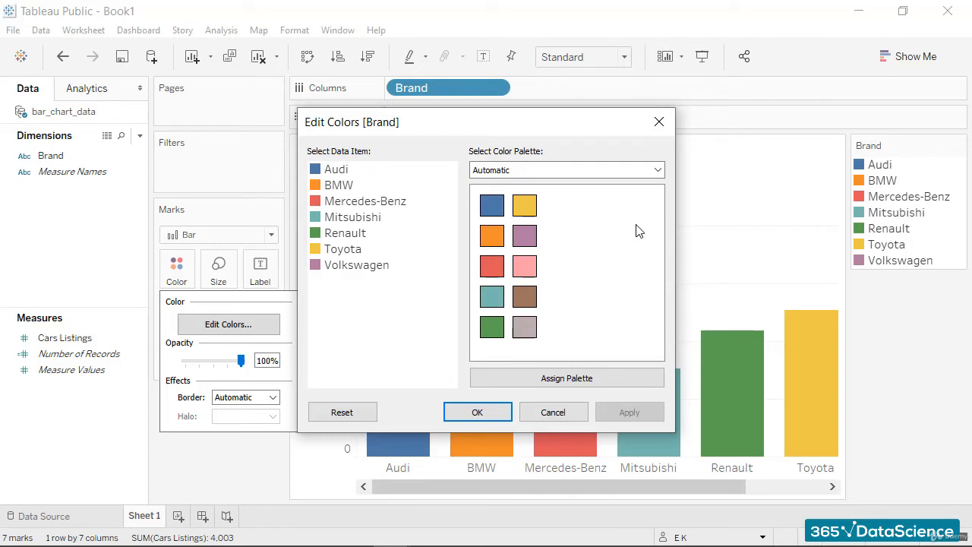
pyautogui.click(658, 170)
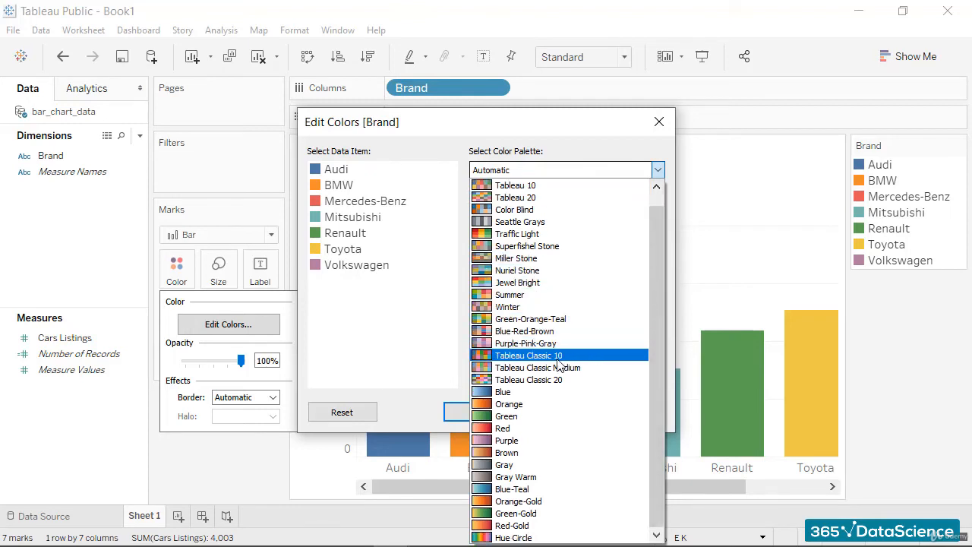
pyautogui.click(542, 538)
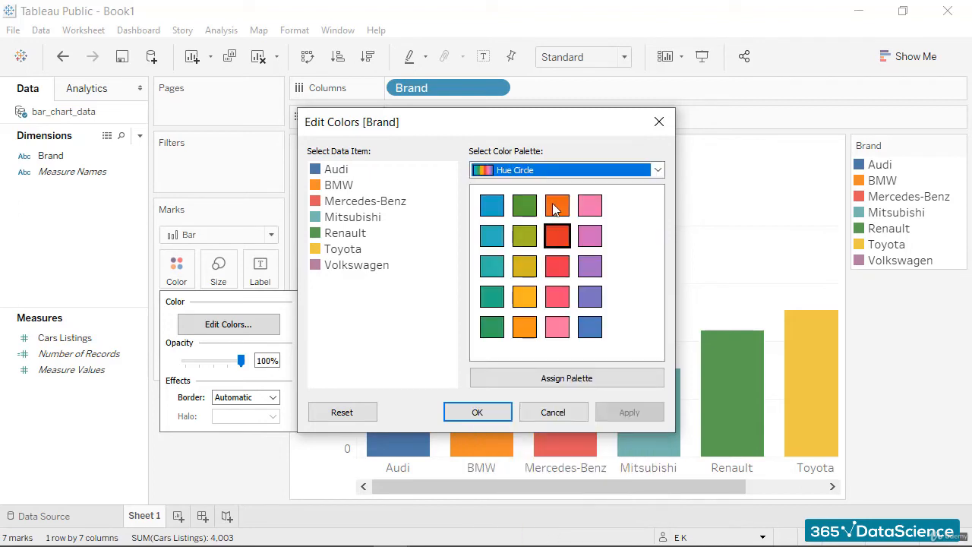
pyautogui.click(549, 381)
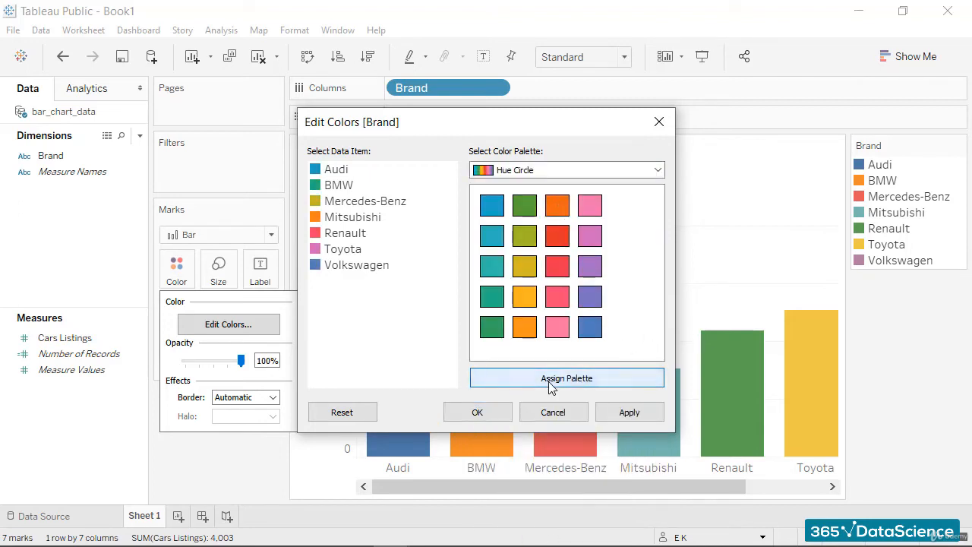
pyautogui.click(644, 417)
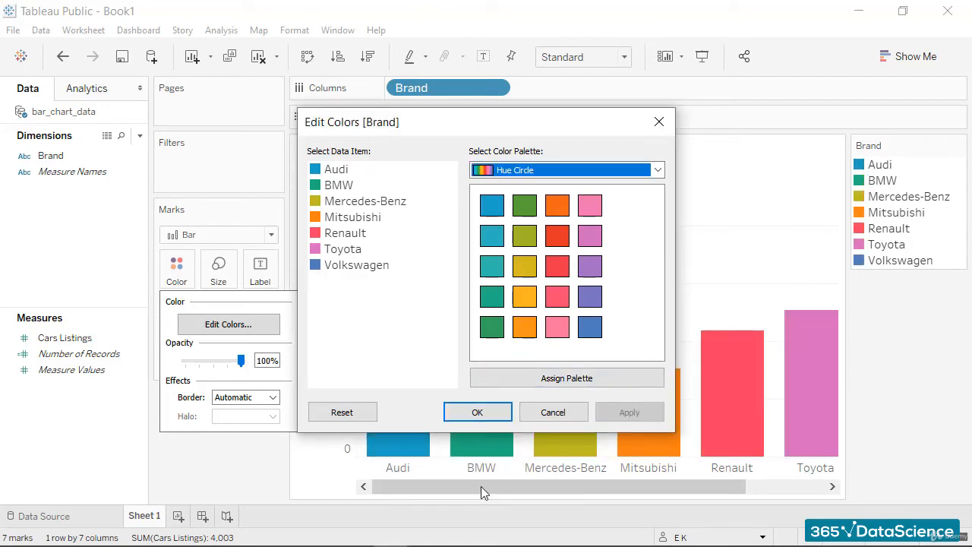
pyautogui.click(659, 122)
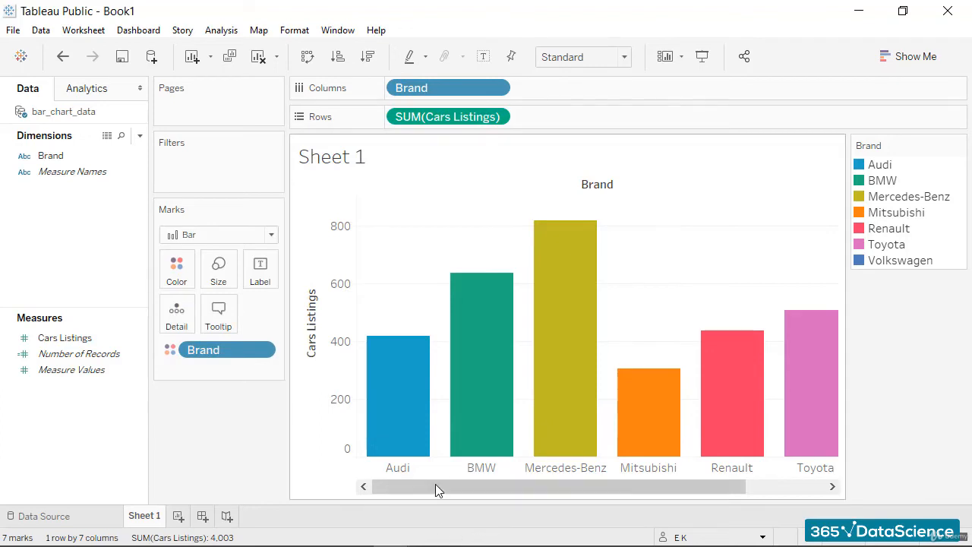
# Undo the Hue Circle palette and the coloring of the bars by Brand.
pyautogui.moveTo(437, 488); pyautogui.dragTo(706, 488)
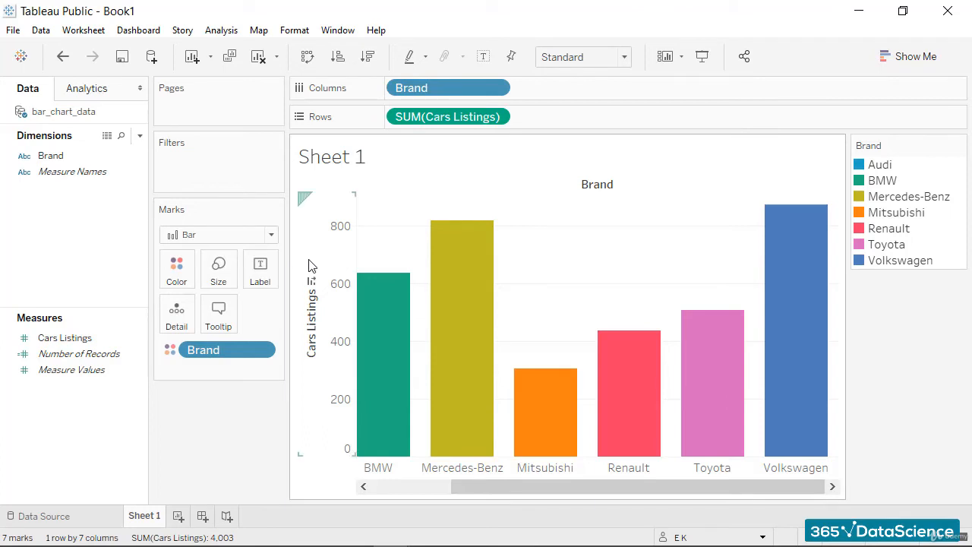
pyautogui.hotkey('ctrl', 'z')
pyautogui.hotkey('ctrl', 'z')
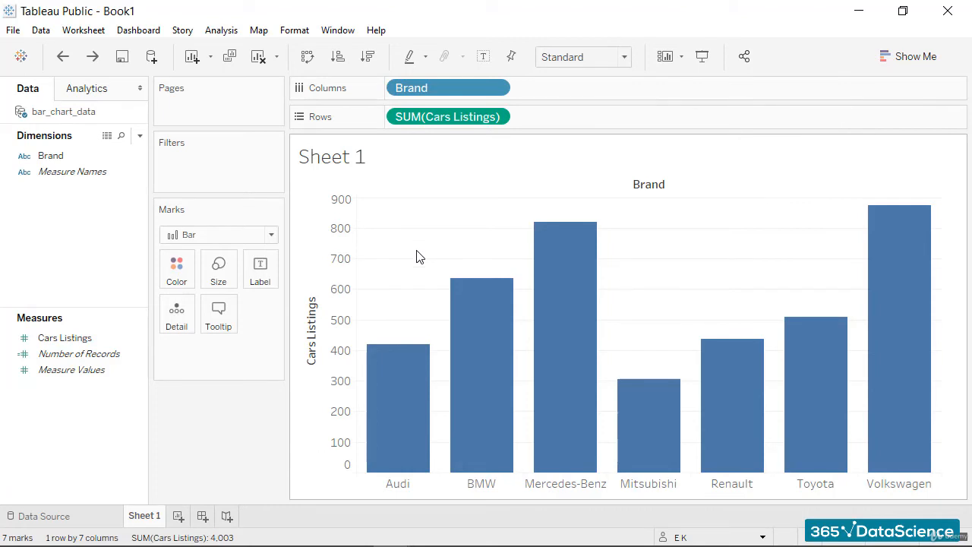
# Set the color of all bars to dark blue.
pyautogui.click(189, 282)
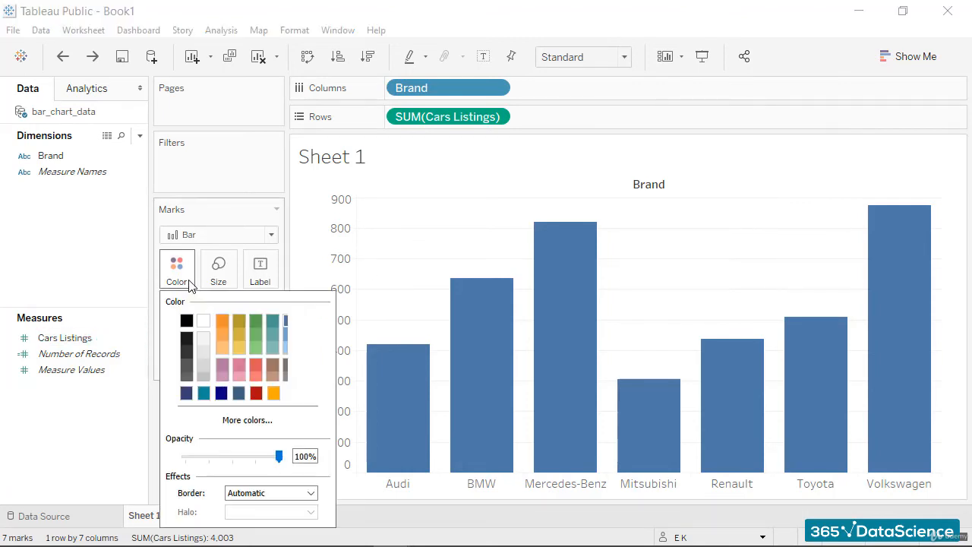
pyautogui.click(188, 395)
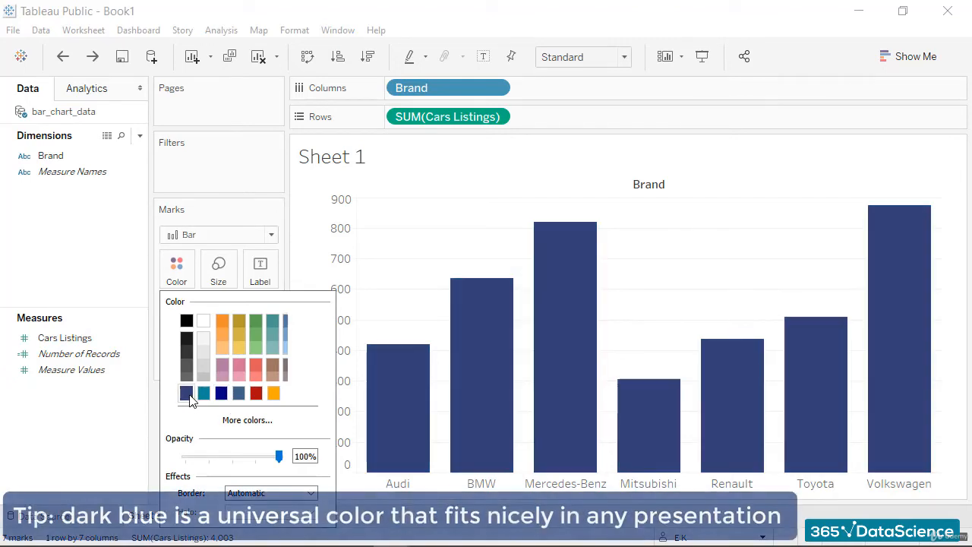
pyautogui.click(453, 190)
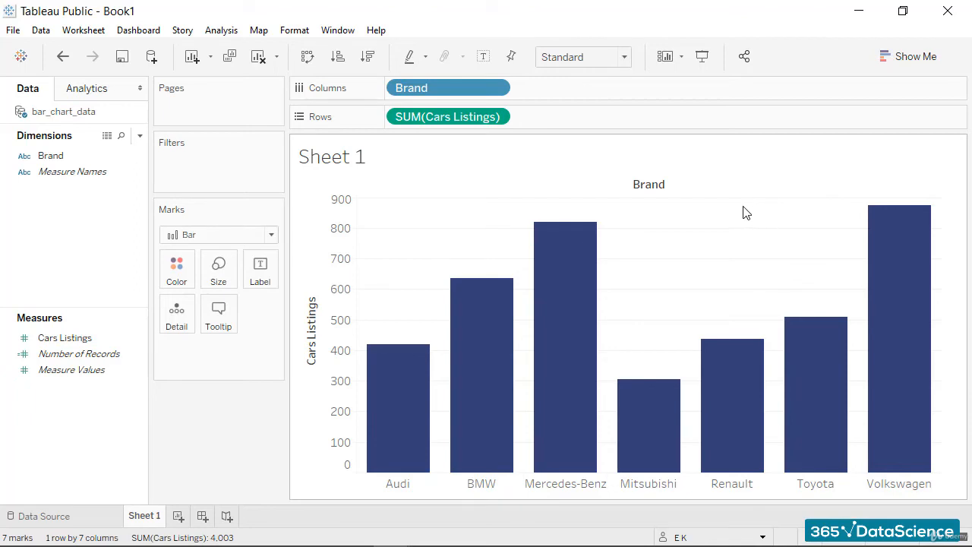
# Label the bars with their Cars Listings values and set the workbook font to Arial.
pyautogui.moveTo(586, 369)
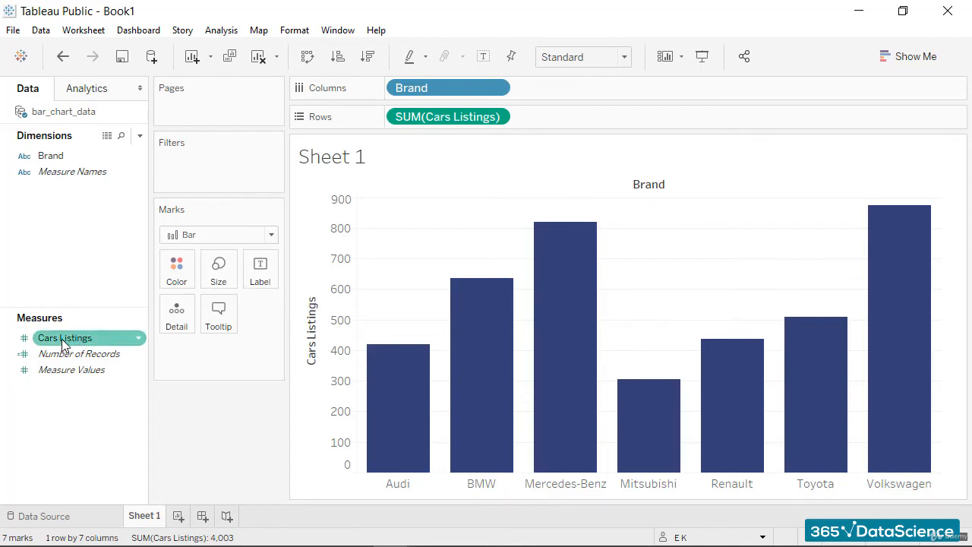
pyautogui.moveTo(61, 339); pyautogui.dragTo(266, 278)
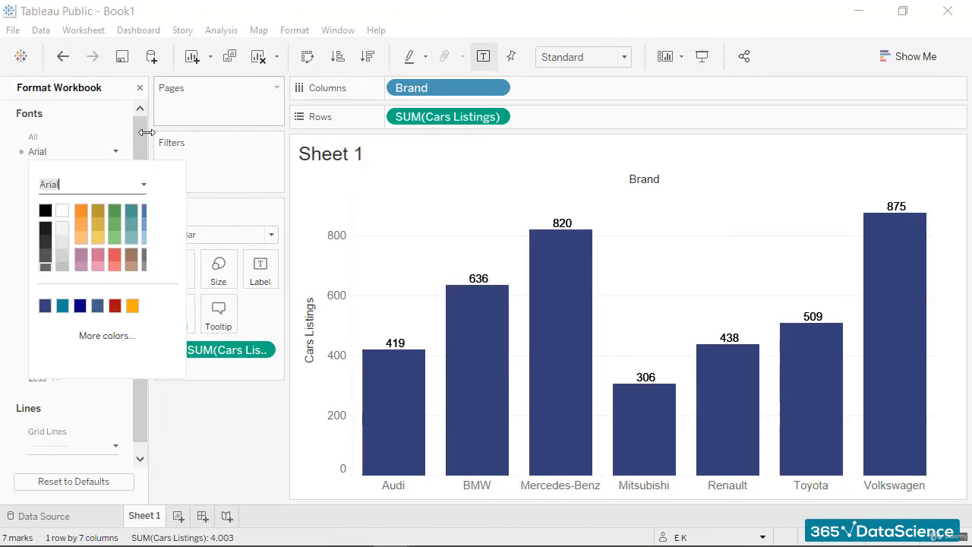
pyautogui.click(140, 88)
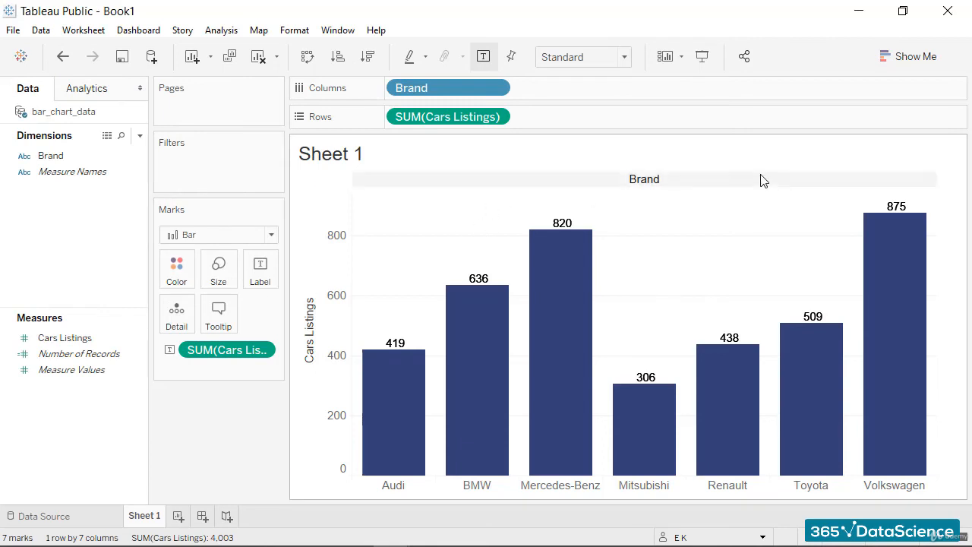
# Hide the Brand field label above the columns of the chart.
pyautogui.rightClick(672, 186)
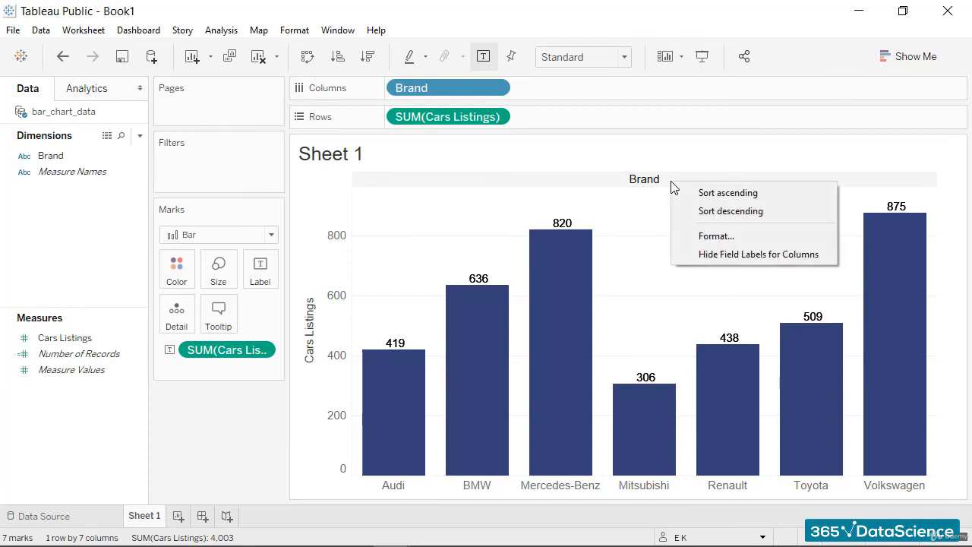
pyautogui.click(724, 258)
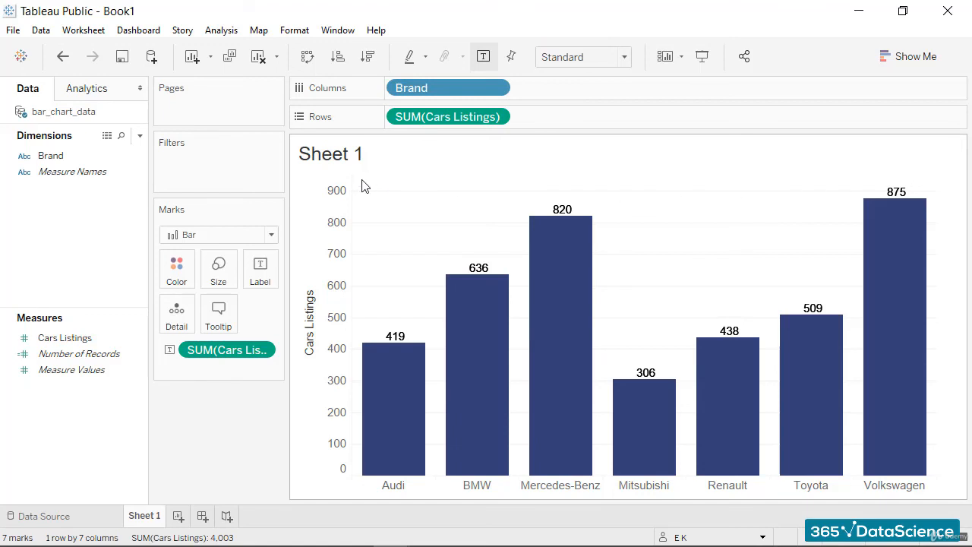
# Replace the sheet title with "Cars Listings by Brand", formatted in bold at font size 16.
pyautogui.doubleClick(378, 157)
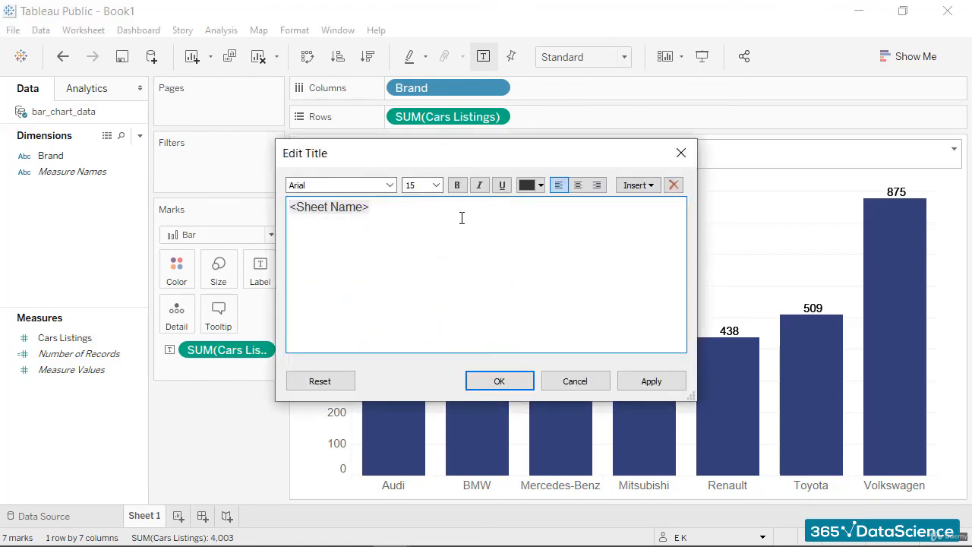
pyautogui.hotkey('ctrl', 'a')
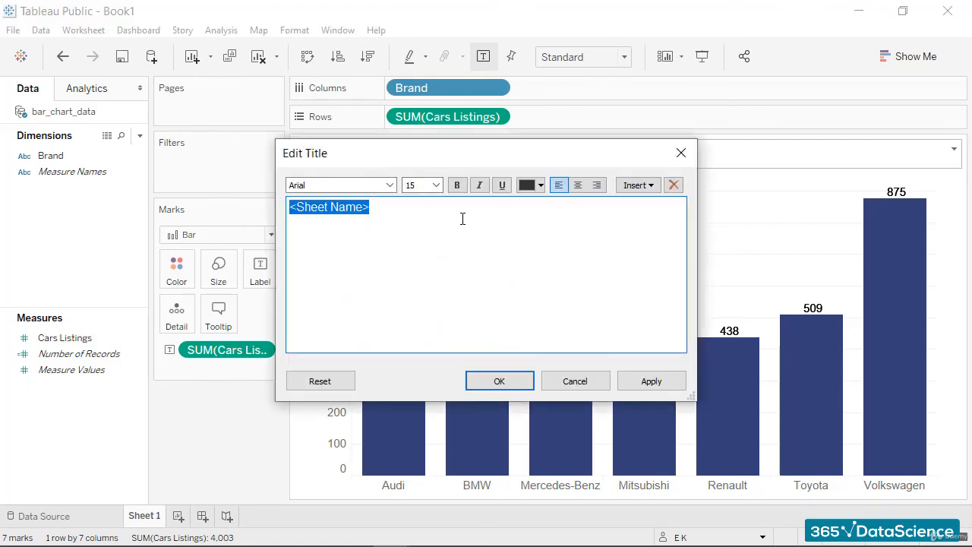
pyautogui.click(437, 186)
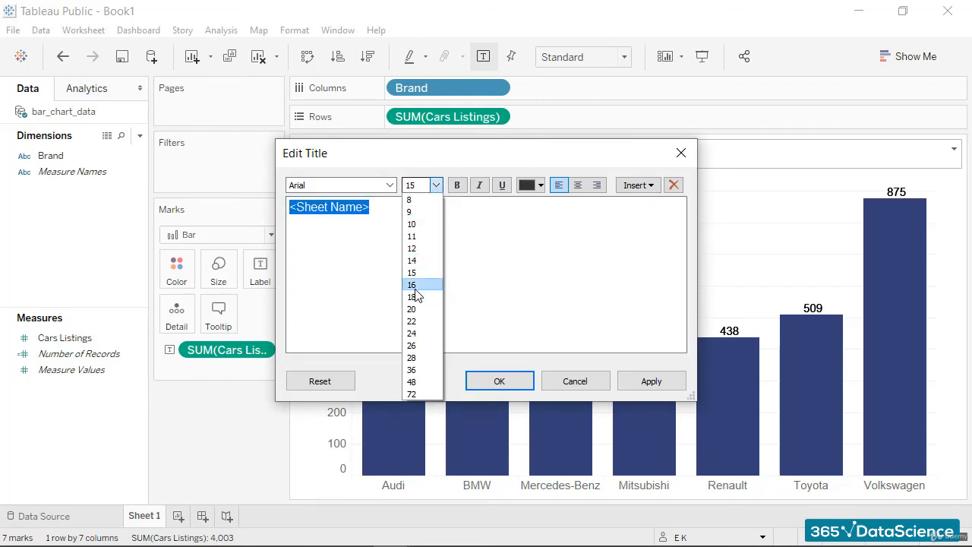
pyautogui.click(416, 288)
pyautogui.click(457, 186)
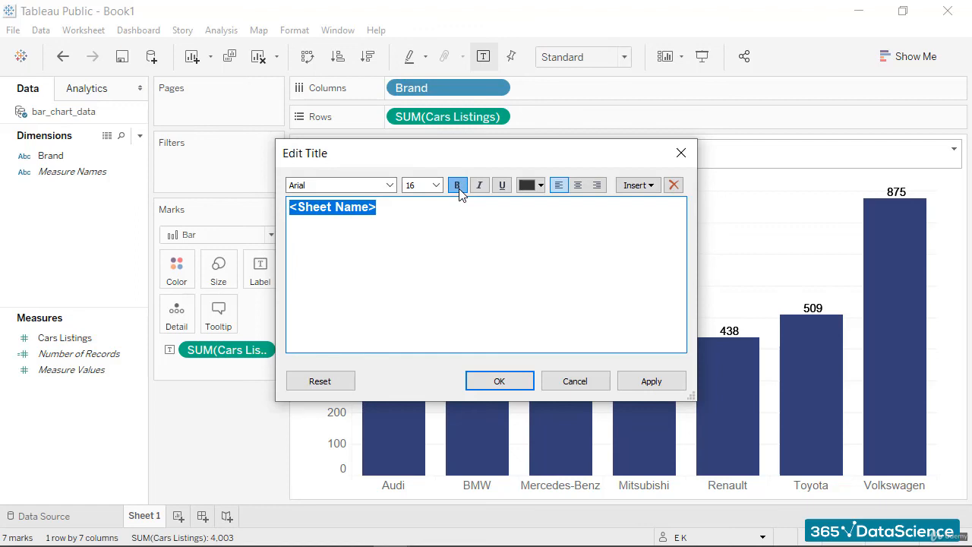
pyautogui.write('Cars Listing')
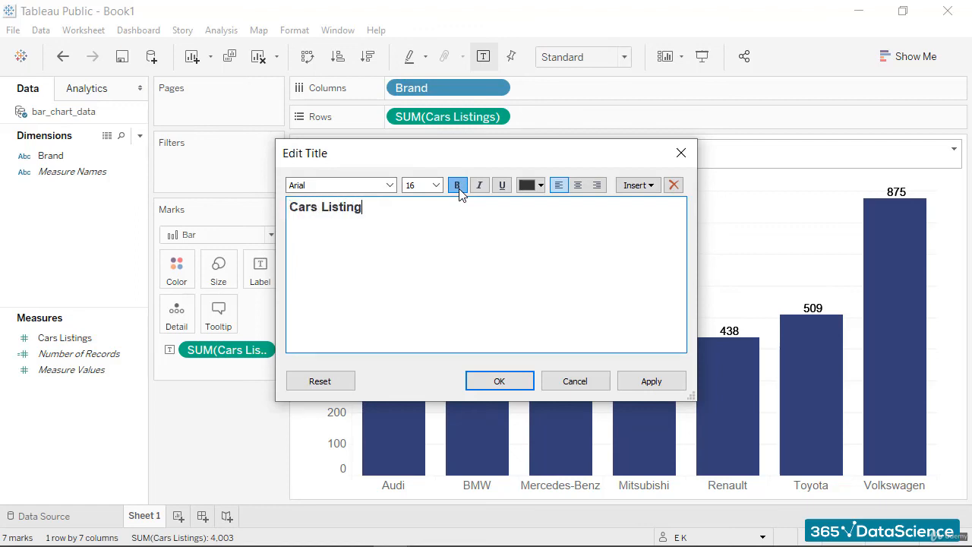
pyautogui.write('s by Brand')
pyautogui.click(651, 382)
pyautogui.click(508, 381)
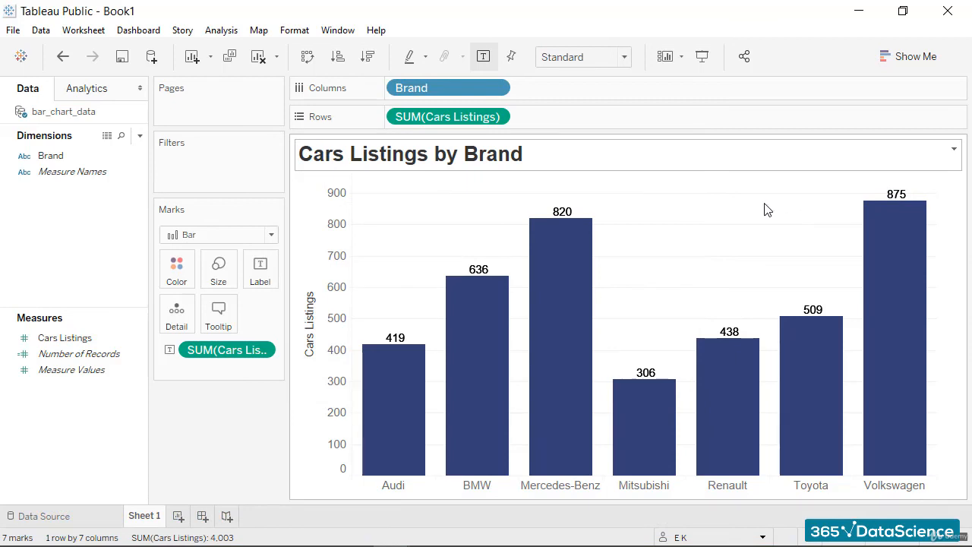
# Save the workbook to Tableau Public with the title used_cars_bar_chart.
pyautogui.moveTo(480, 314)
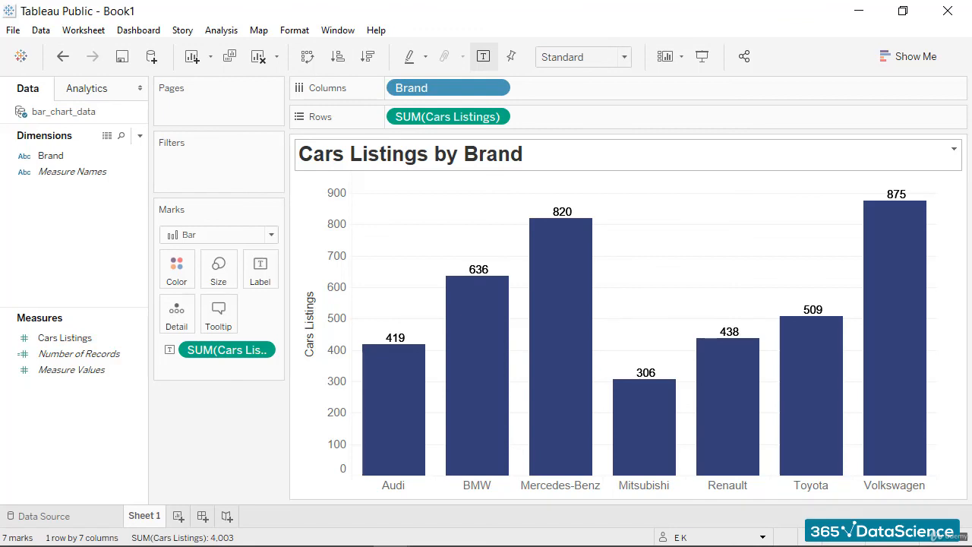
pyautogui.click(13, 30)
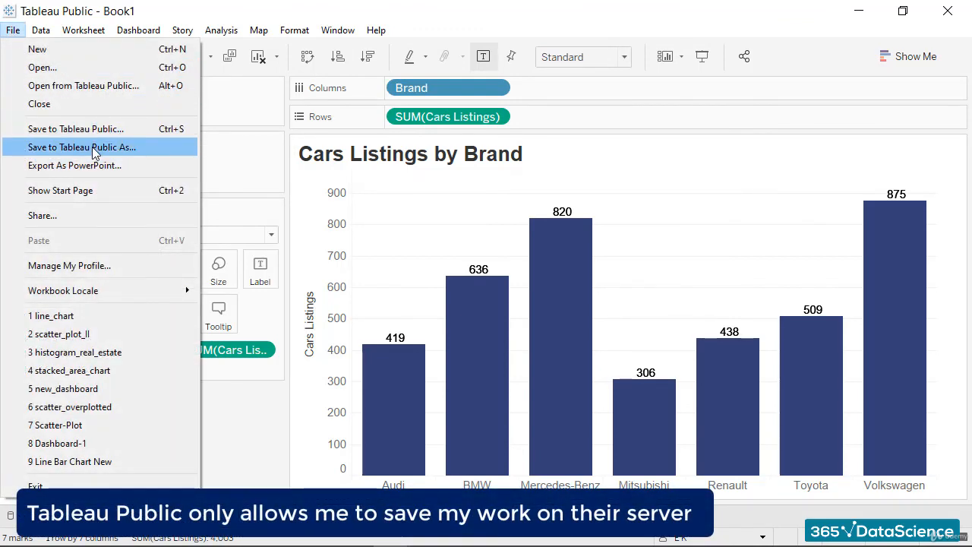
pyautogui.click(509, 218)
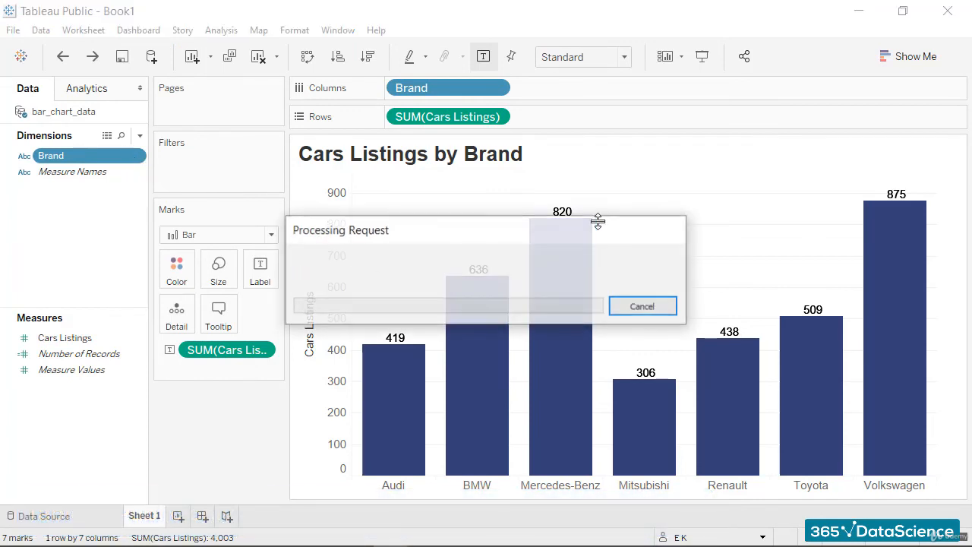
pyautogui.write('used')
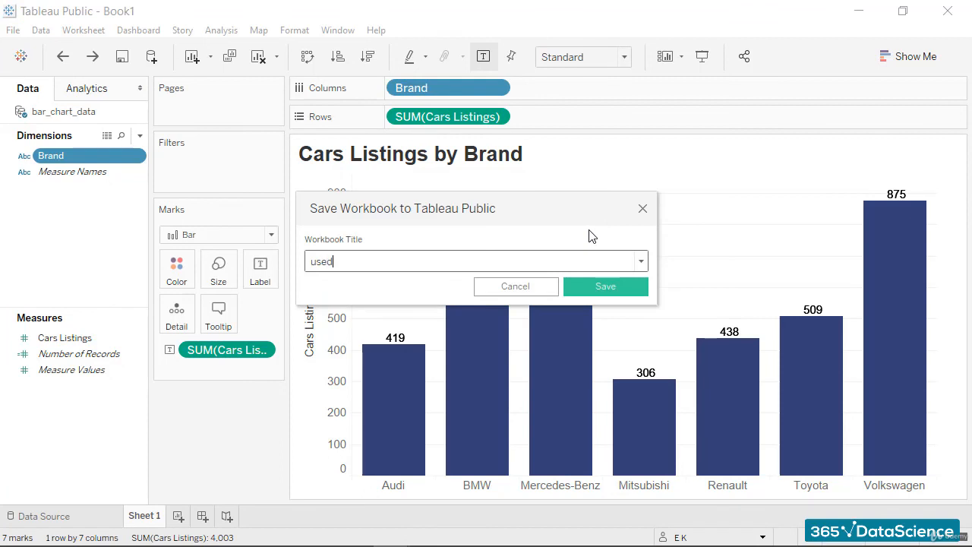
pyautogui.write('_cars_bar_chart')
pyautogui.click(592, 295)
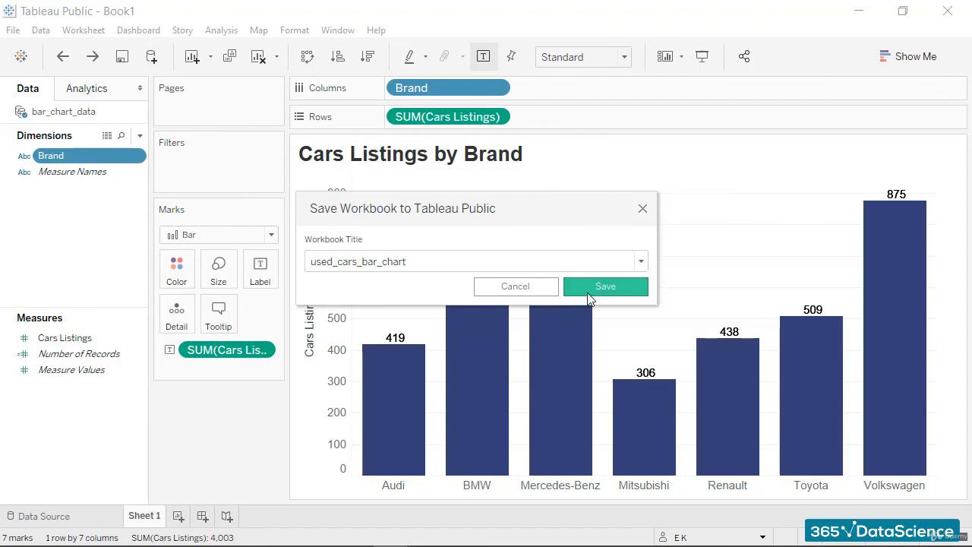